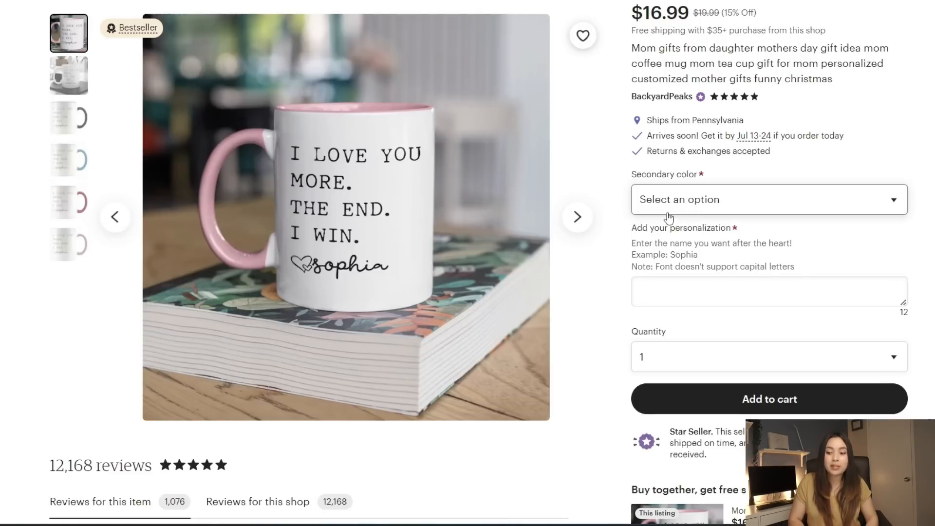
Search Placeit for "mug mockup" and browse the coffee mug templates found.
scroll(724, 493, "up", 1)
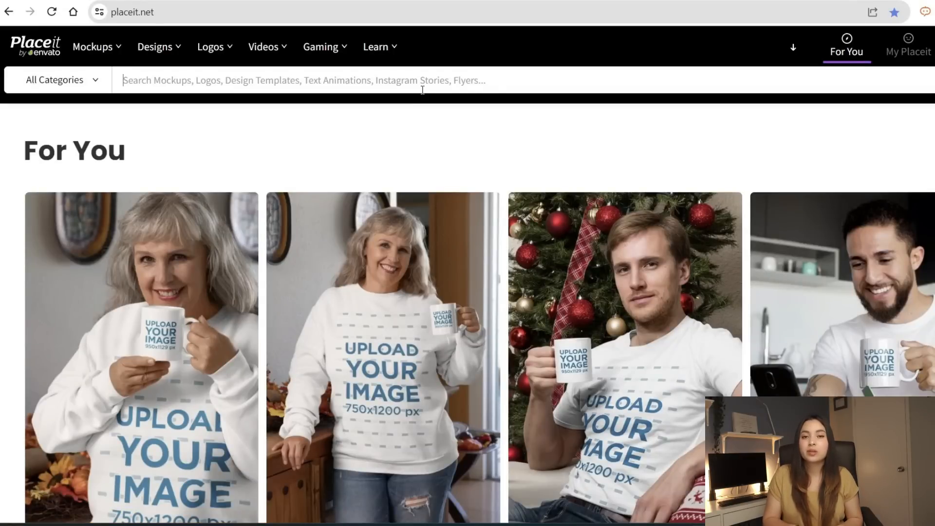
type("m")
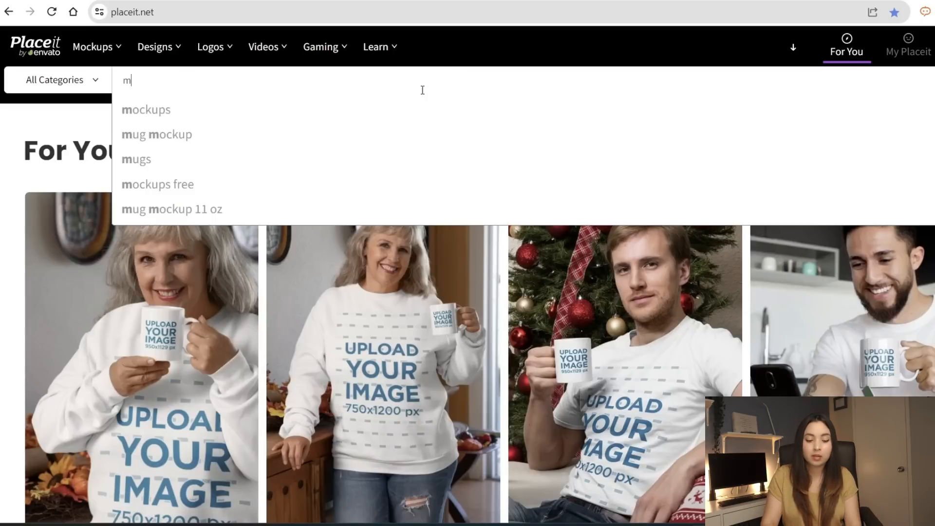
type("ug mockup")
key("Return")
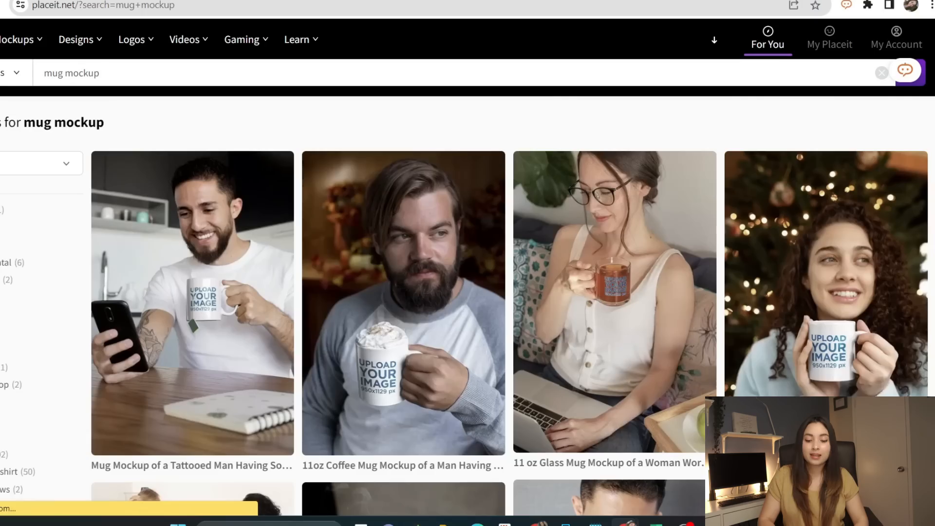
scroll(467, 307, "down", 10)
scroll(468, 307, "down", 15)
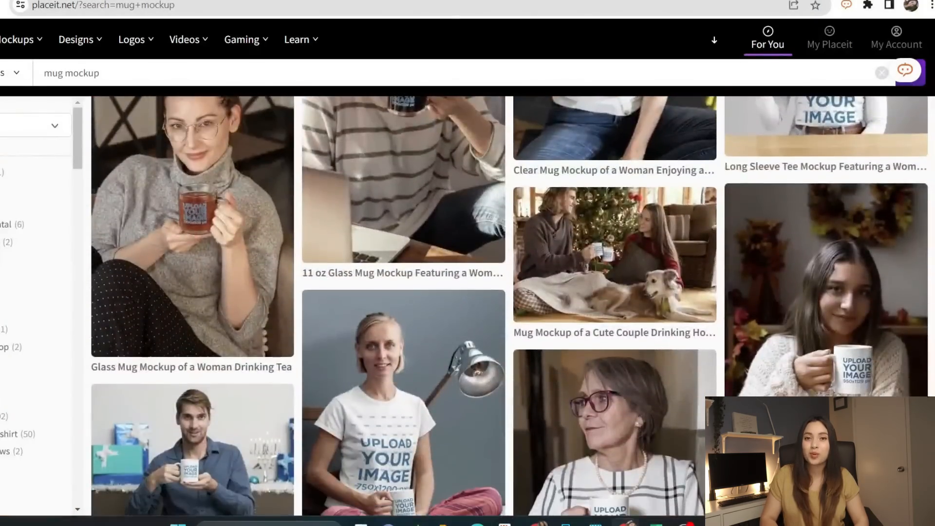
scroll(467, 307, "down", 6)
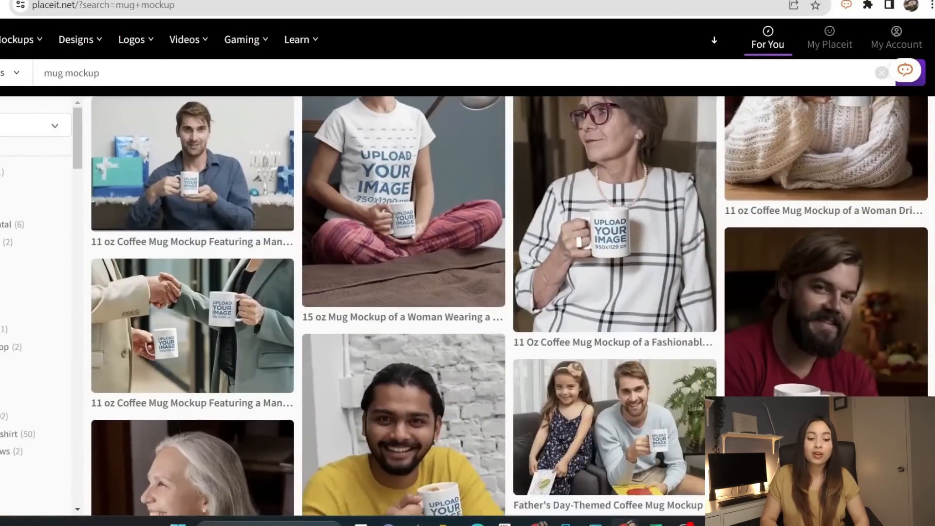
scroll(468, 307, "down", 6)
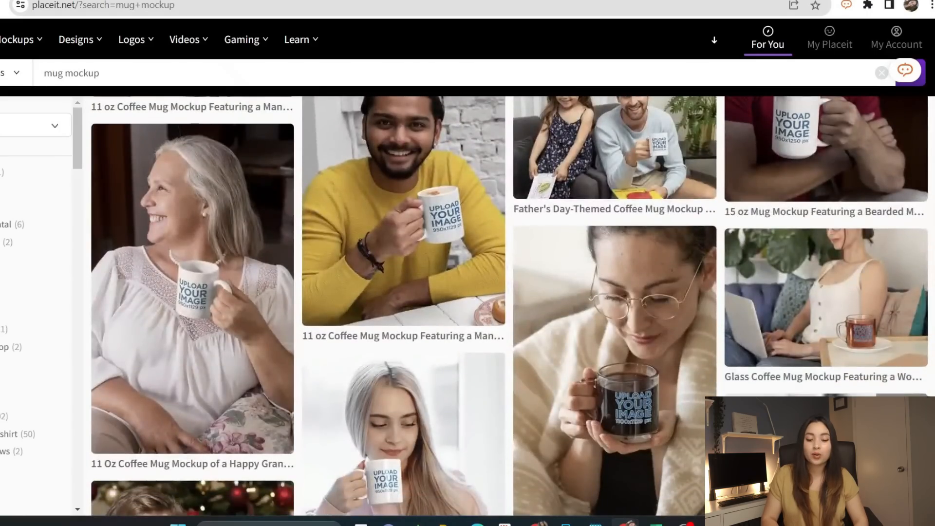
scroll(468, 307, "down", 10)
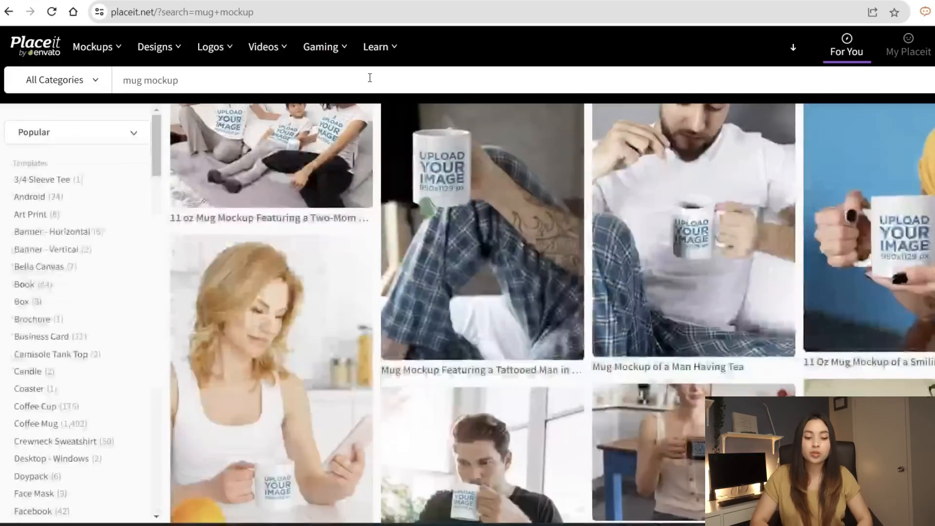
Replace the template search with "mug two toned" using the matching suggestion.
left_click(367, 78)
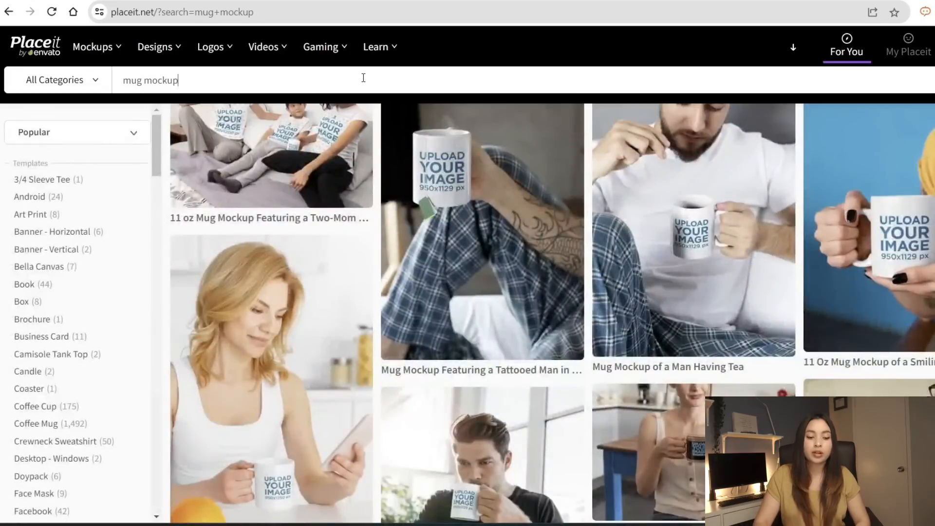
key("BackSpace")
key("BackSpace")
key("BackSpace")
key("BackSpace")
key("BackSpace")
key("BackSpace")
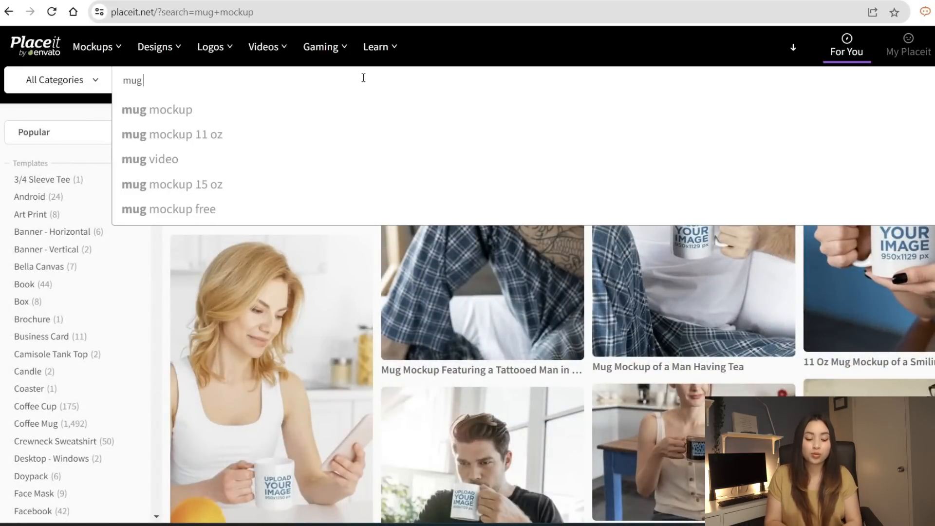
type("two tonod")
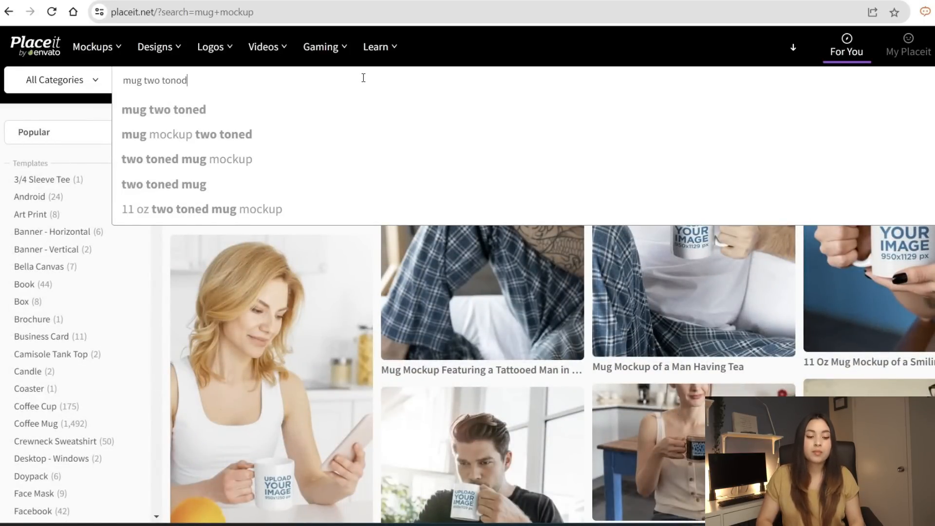
key("Down")
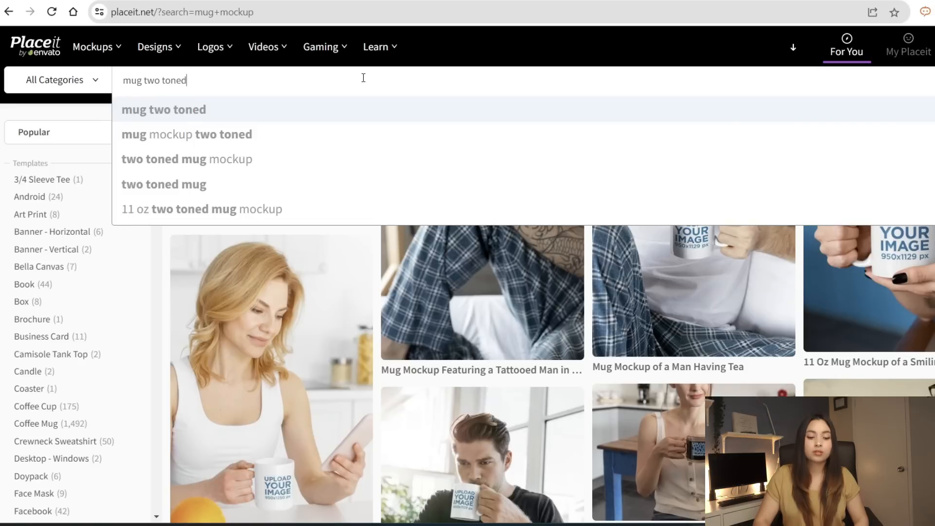
key("Return")
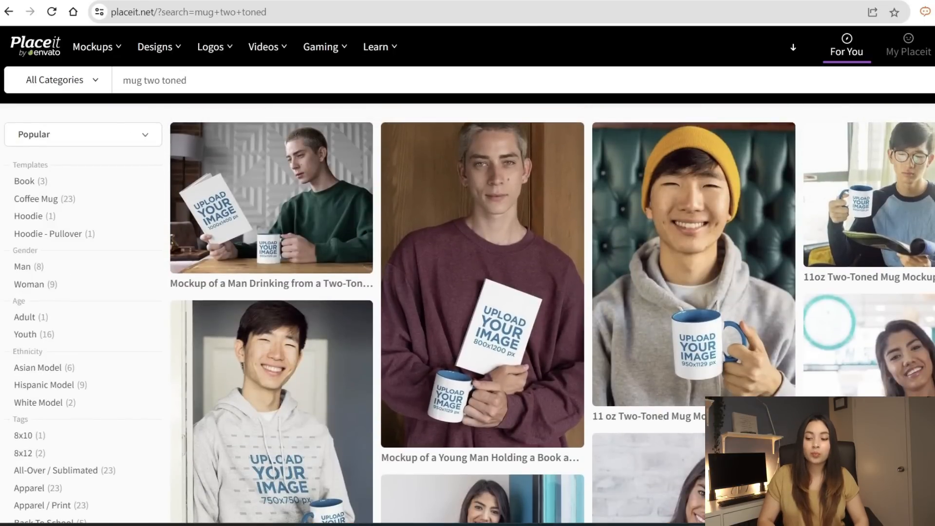
Browse the two-toned mug templates and open the 11 oz coffee mug mockup standing on a book on a table.
scroll(553, 311, "down", 10)
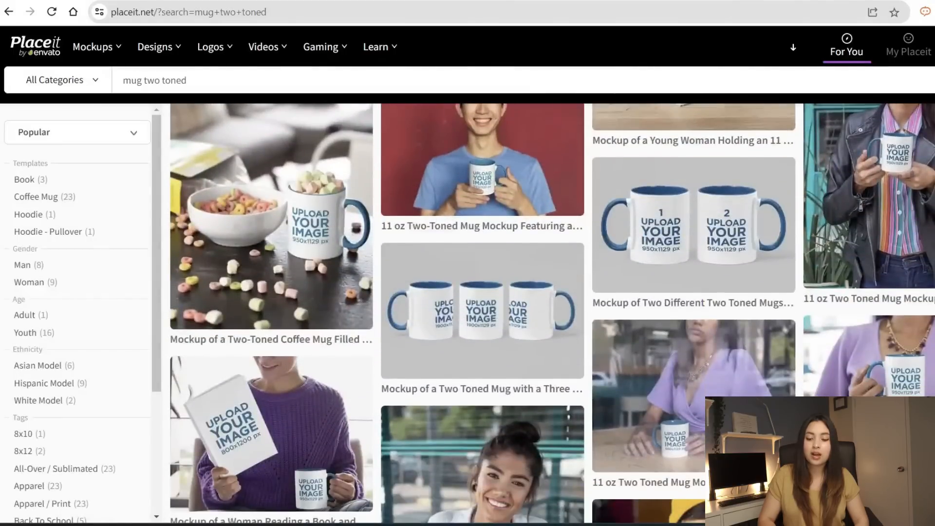
scroll(706, 191, "down", 1)
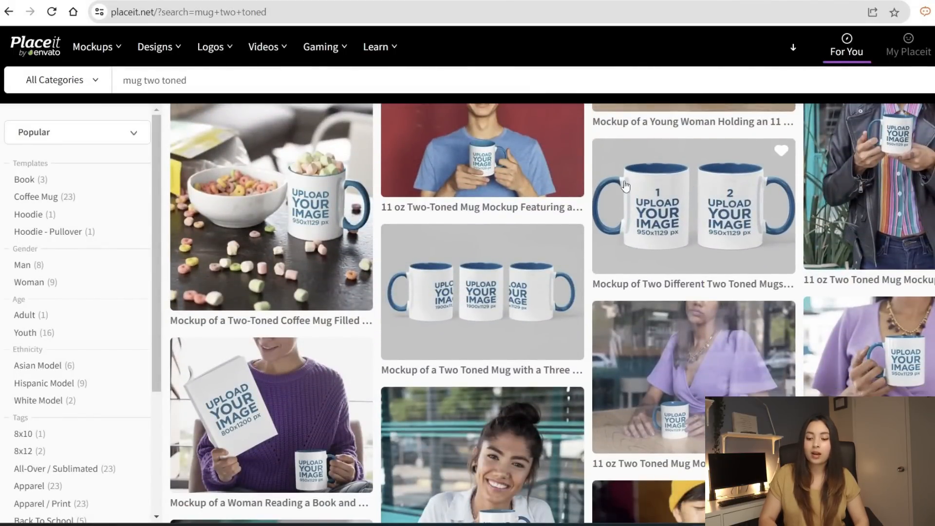
scroll(625, 185, "down", 2)
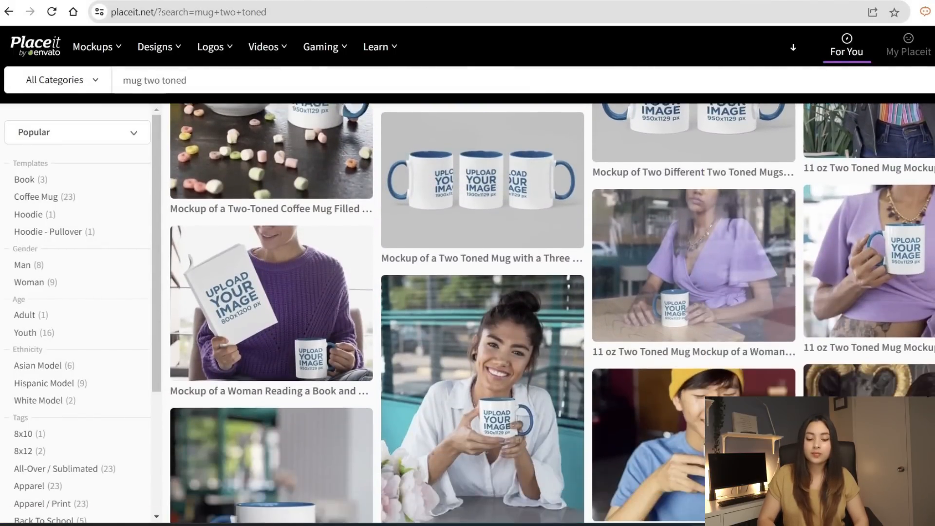
scroll(263, 324, "down", 5)
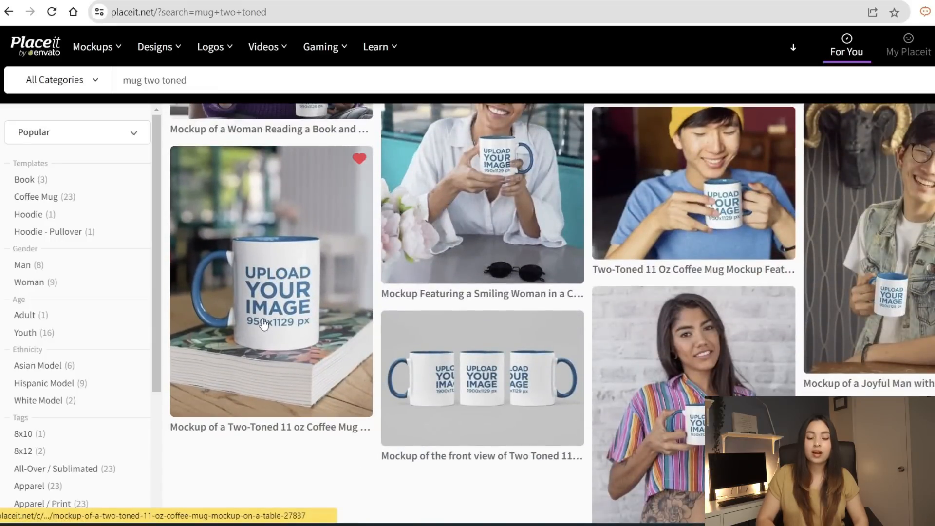
left_click(263, 324)
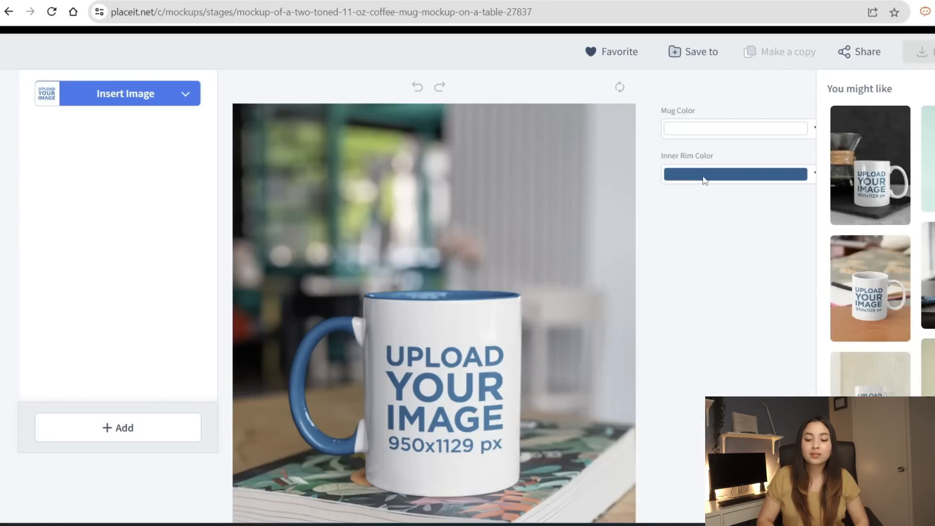
Set the mug's Inner Rim Color to black (#000000) from the recent colors.
left_click(704, 180)
left_click(716, 109)
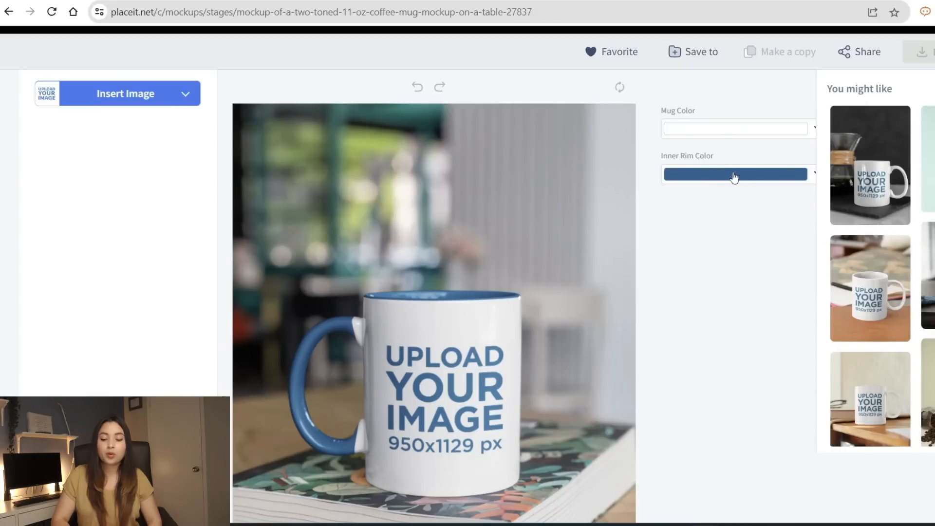
left_click(734, 176)
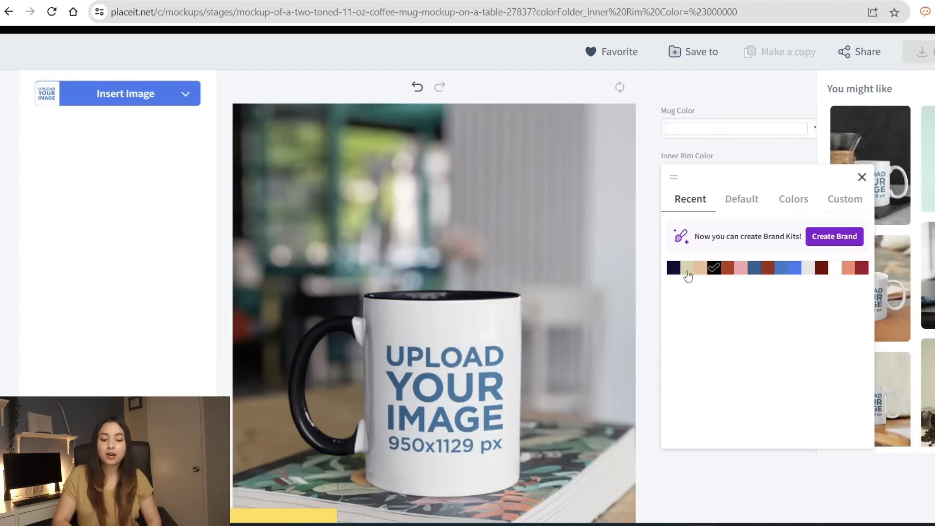
left_click(147, 200)
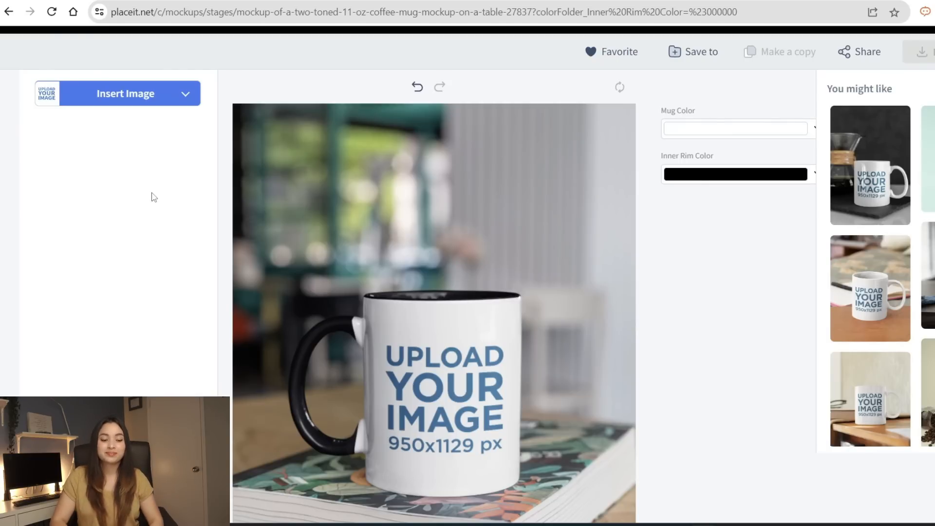
Insert the TEACHER name design on the mug, move it down to mid-height, scale it to about 112% and apply the crop.
left_click(125, 93)
left_click(142, 146)
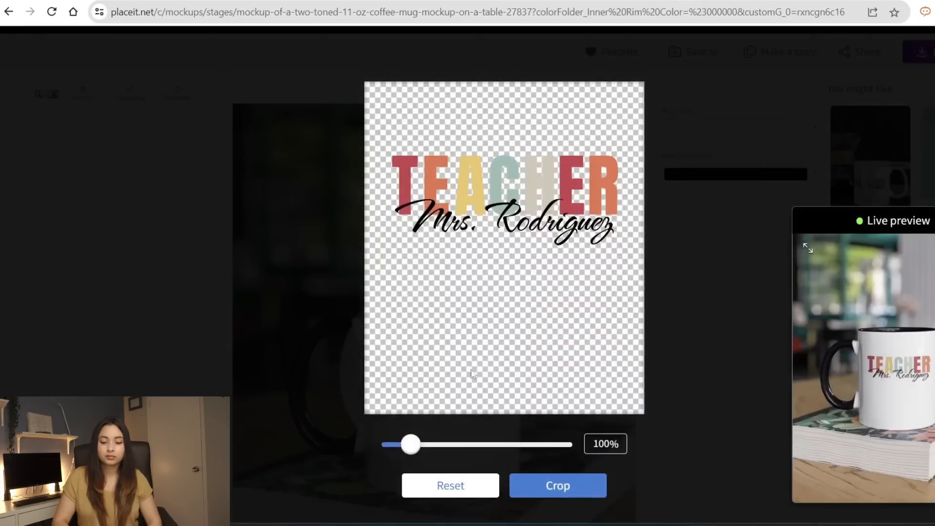
left_click_drag(528, 207, 524, 262)
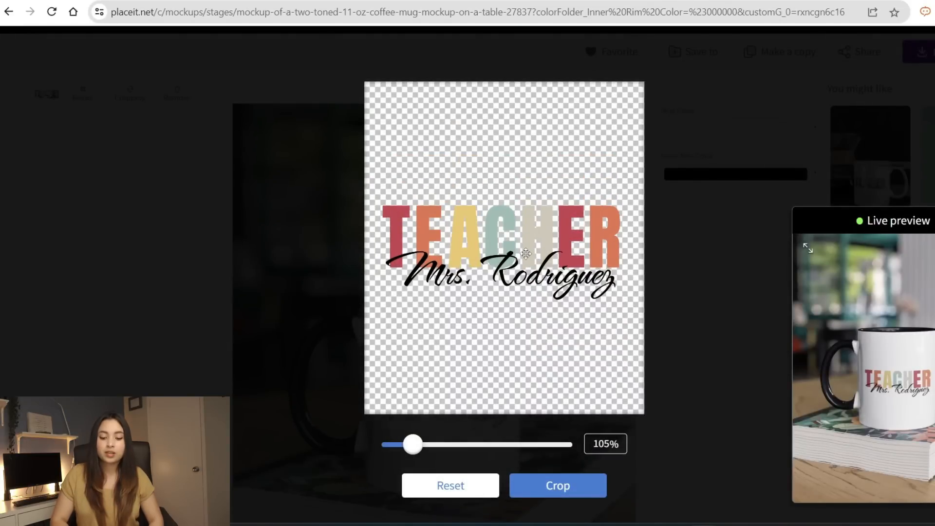
scroll(523, 261, "up", 1)
left_click_drag(413, 445, 418, 447)
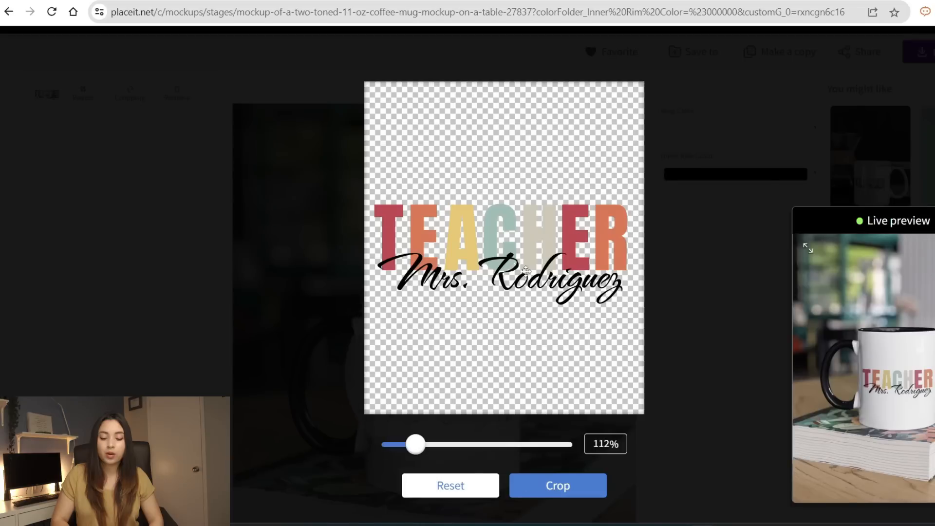
left_click(554, 489)
Check the black-rimmed TEACHER mug mockup and download its finished image.
scroll(467, 273, "down", 2)
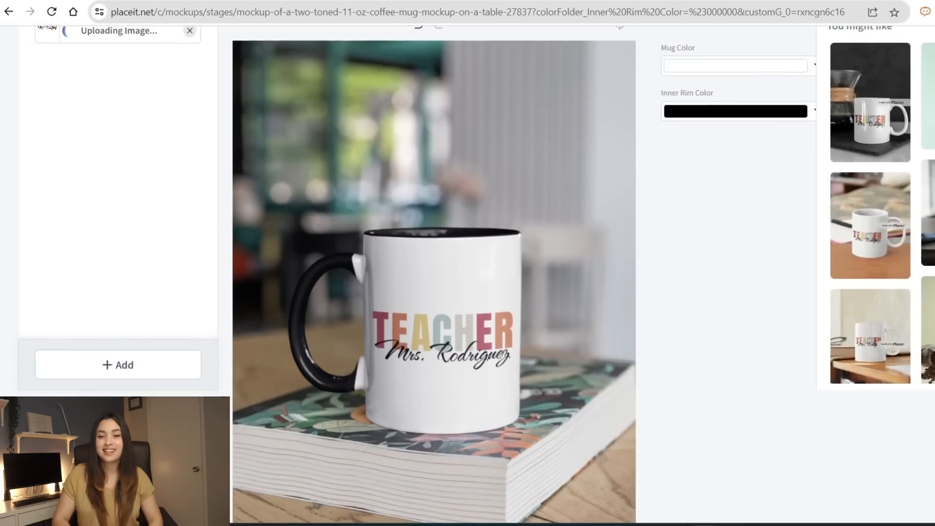
scroll(467, 273, "up", 2)
scroll(468, 273, "down", 2)
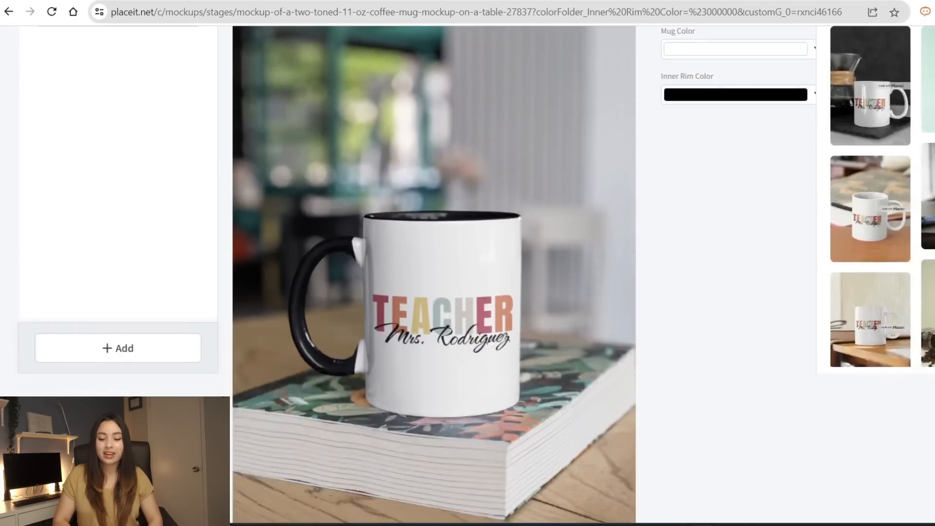
scroll(467, 273, "up", 1)
scroll(467, 272, "up", 2)
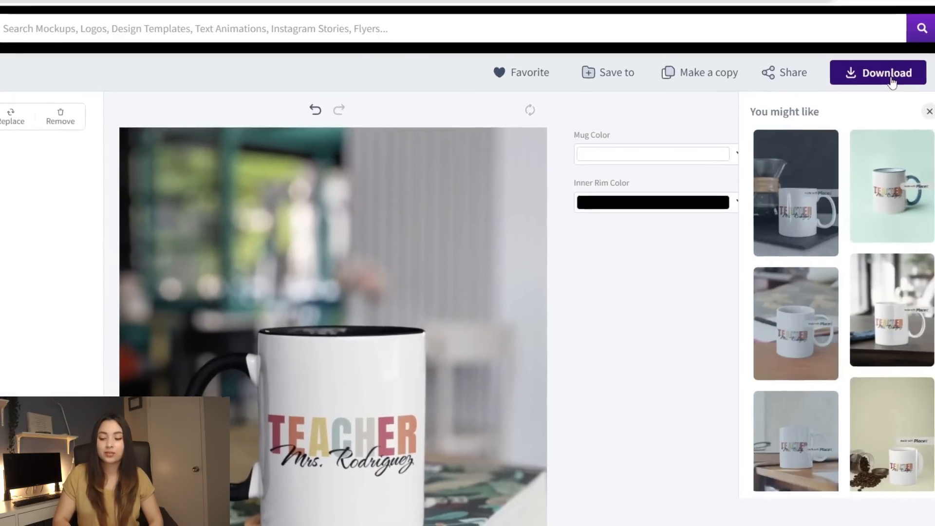
left_click(891, 79)
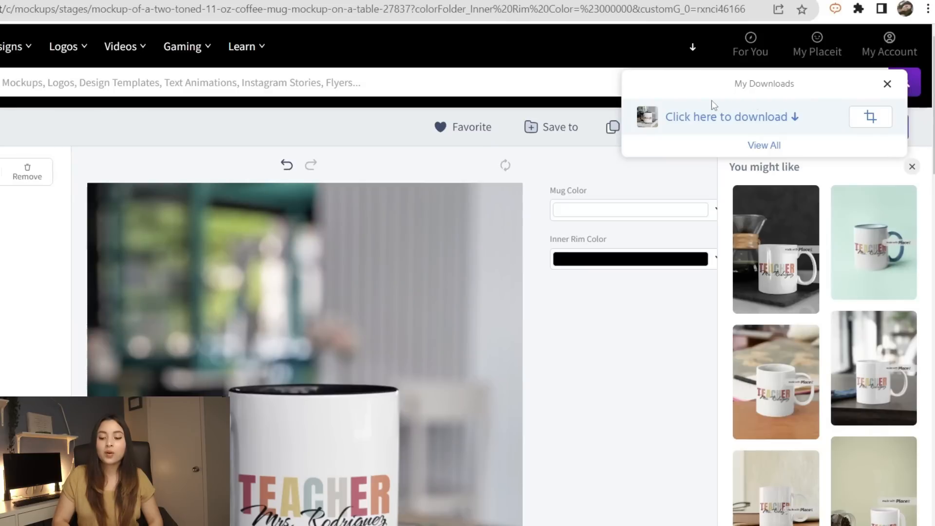
left_click(700, 125)
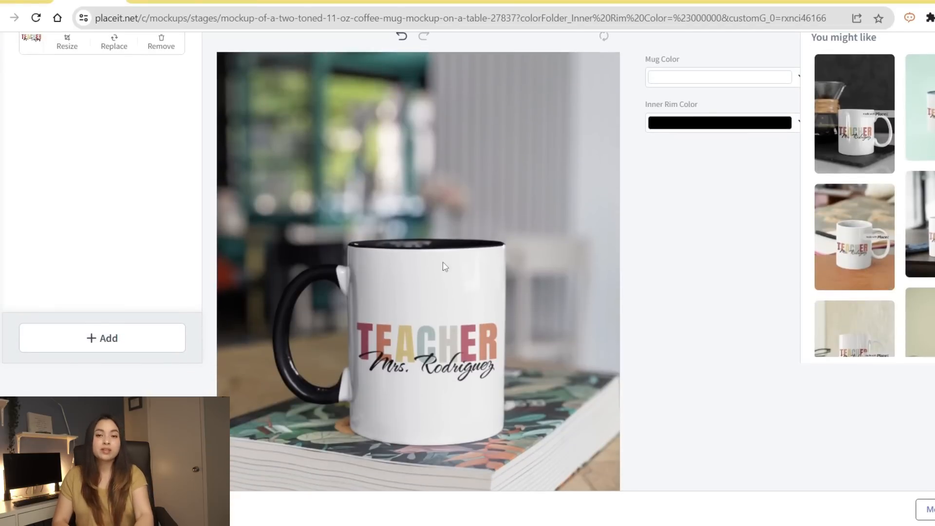
Change the mug's Inner Rim Color to blue (#00619b) from the recent colors and close the color picker.
left_click(674, 125)
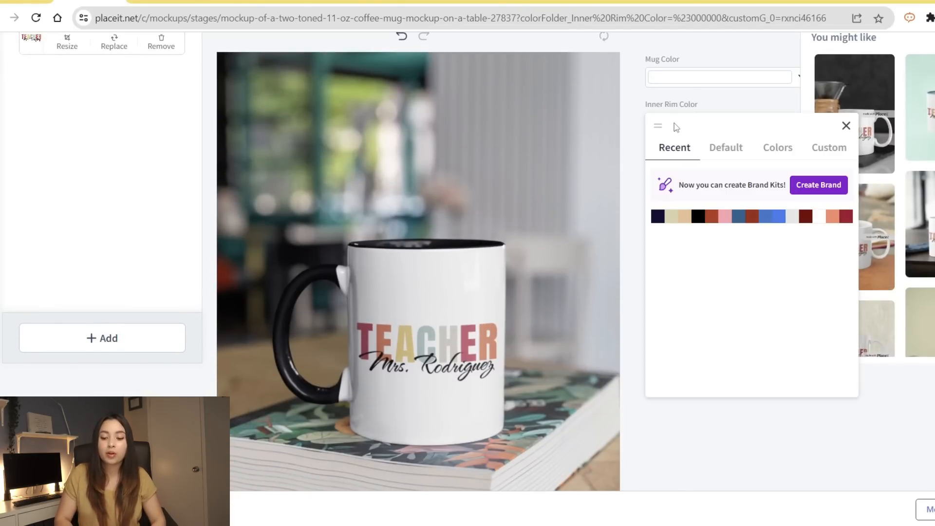
left_click(722, 221)
left_click(738, 217)
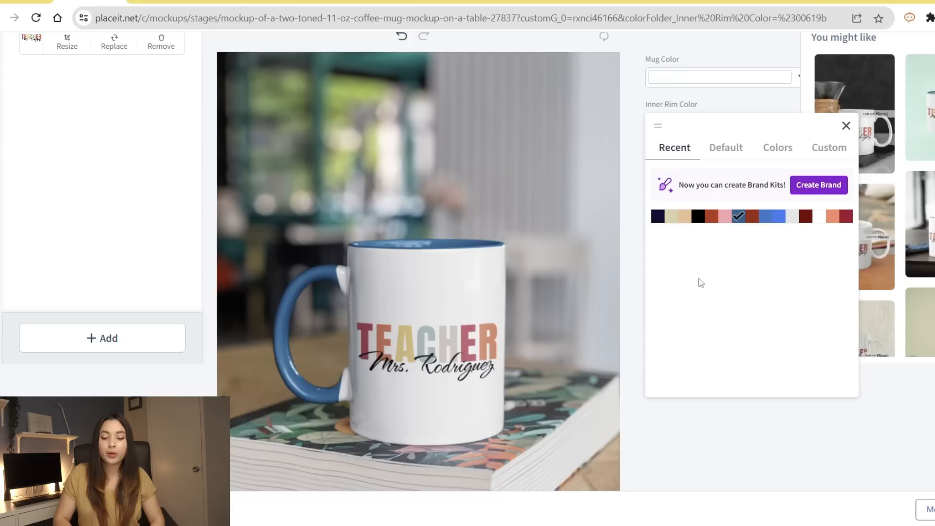
left_click(670, 441)
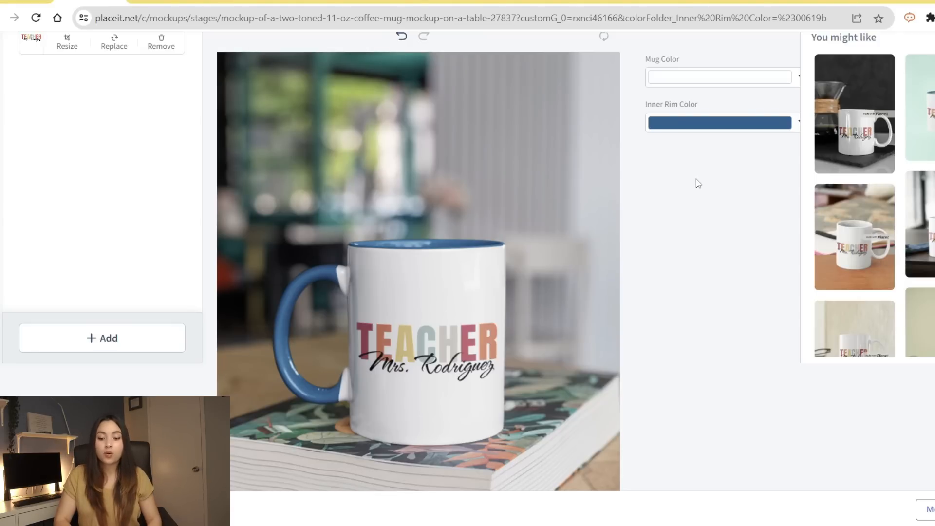
left_click(695, 123)
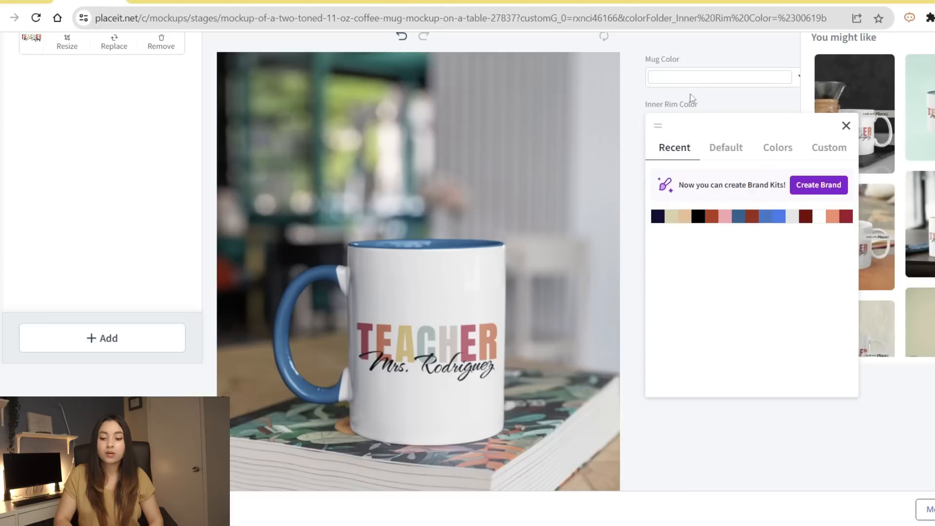
left_click(726, 432)
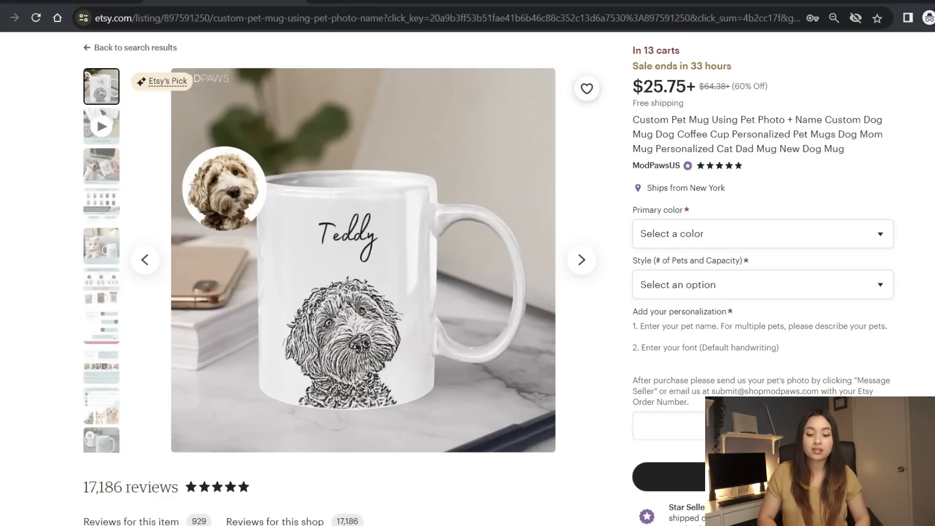
Switch to the Etsy custom pet mug listing and examine its photos, options and reviews.
scroll(729, 207, "down", 12)
scroll(729, 207, "up", 11)
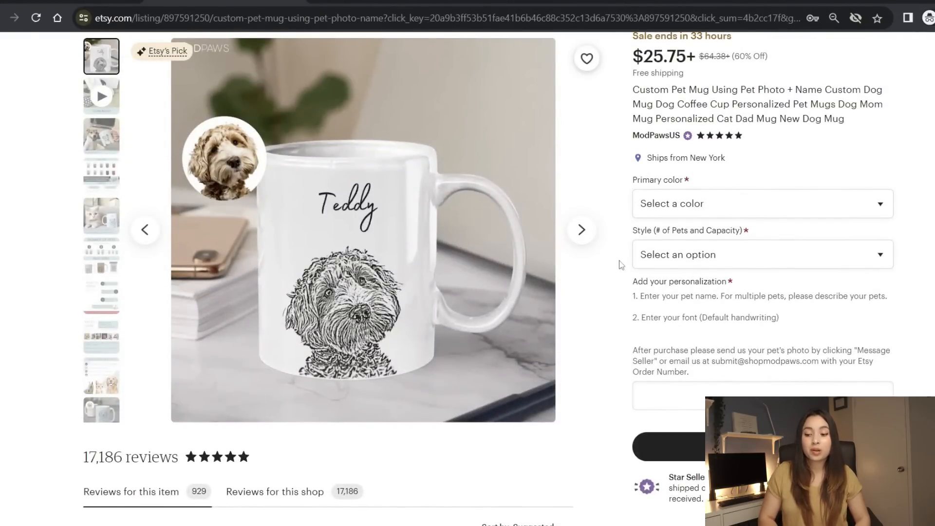
scroll(363, 228, "up", 1)
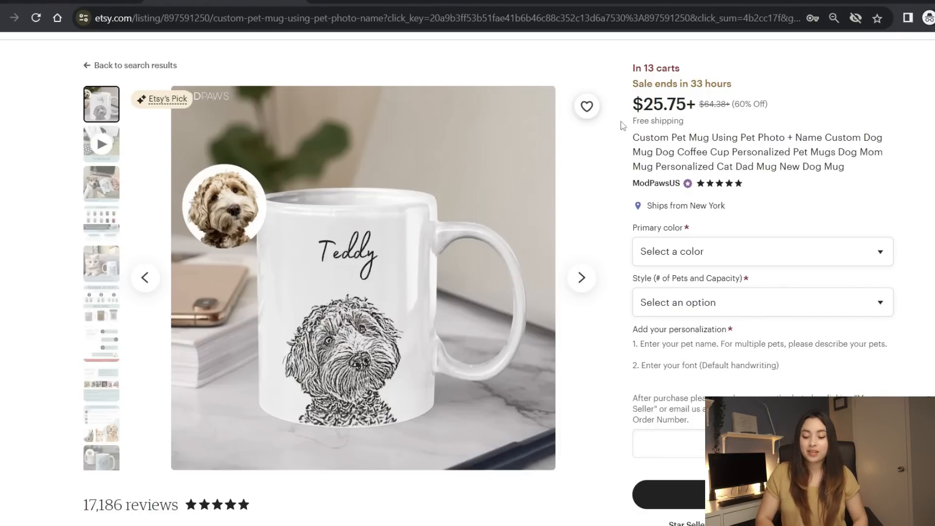
Switch to the Placeit white 11 oz coffee mug mockup and insert the TEACHER name design by uploading it from the device.
mouse_move(682, 524)
left_click(641, 497)
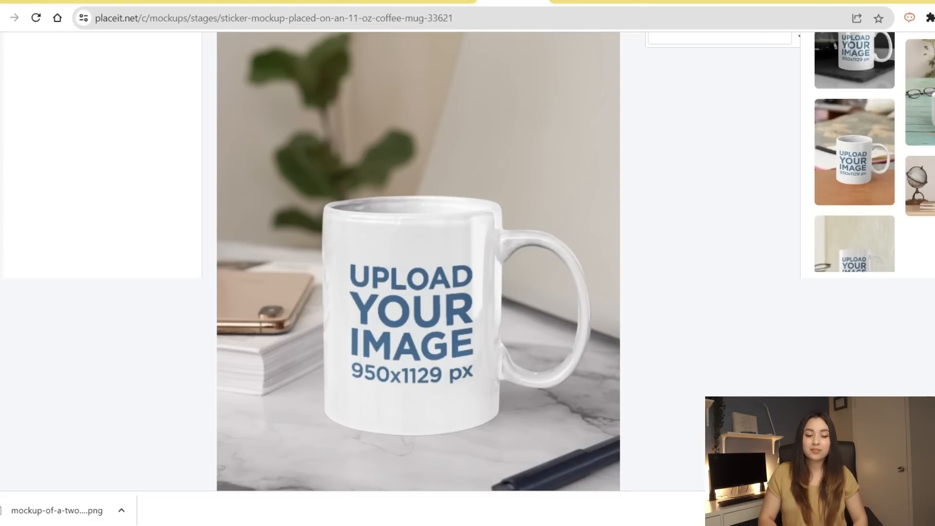
scroll(419, 263, "up", 3)
left_click(151, 90)
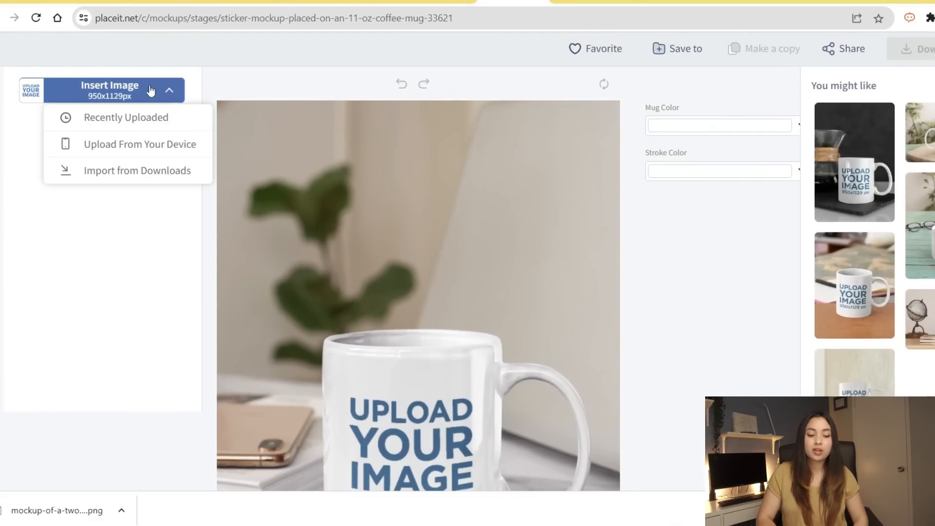
left_click(132, 141)
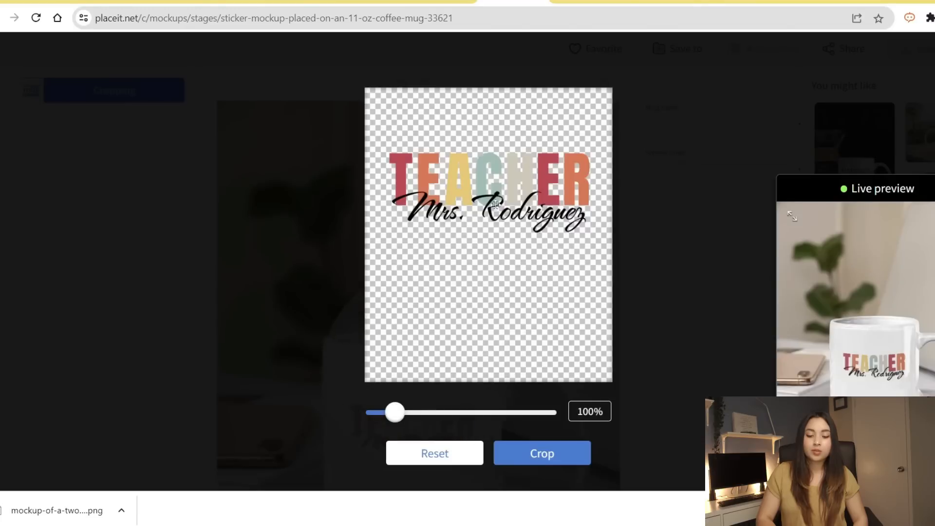
Move the TEACHER design down to about the middle of the mug's print area at 100% scale and apply the crop.
left_click_drag(495, 205, 495, 248)
left_click(542, 453)
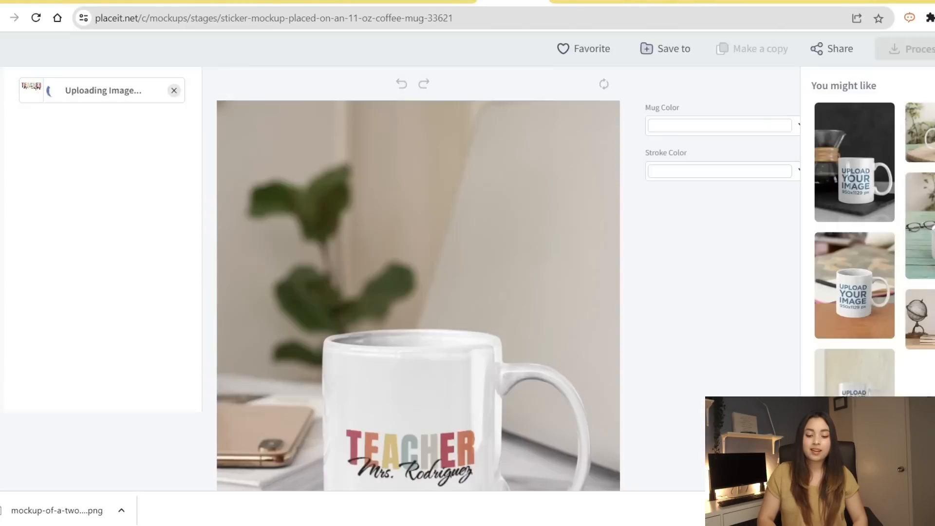
scroll(418, 263, "down", 2)
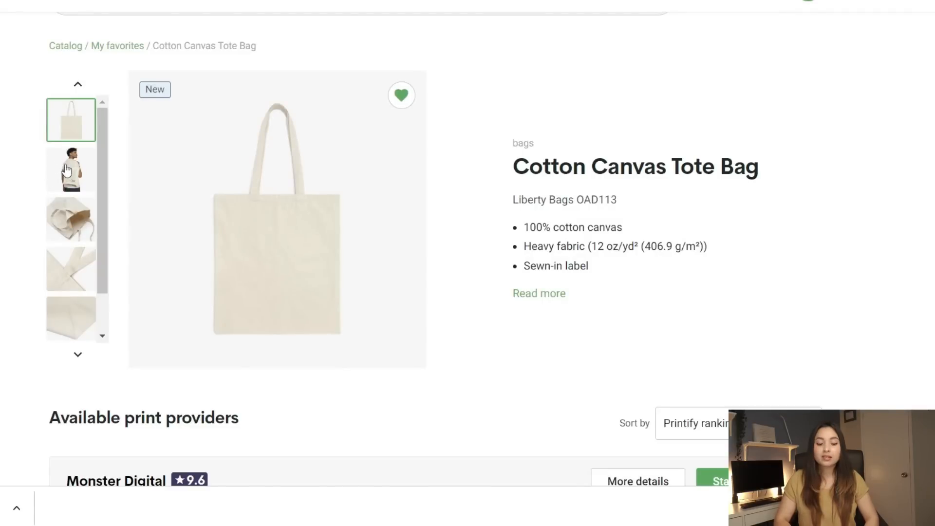
Examine the Cotton Canvas Tote Bag's product photos and title in the Printify catalog.
left_click(67, 170)
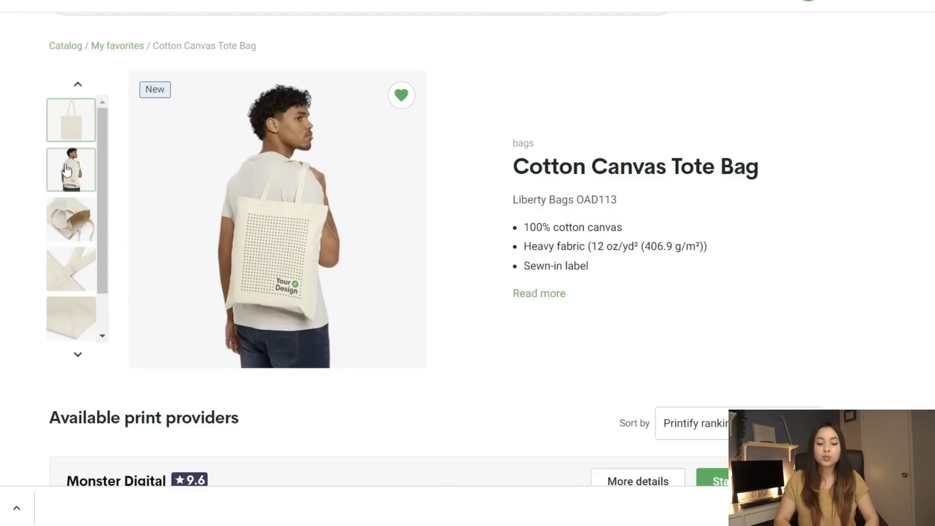
left_click(67, 209)
left_click(67, 258)
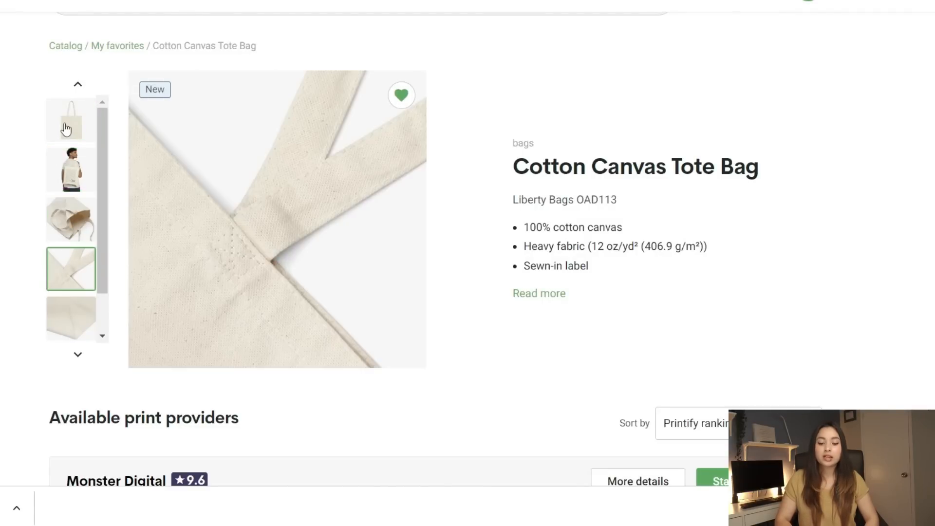
left_click(66, 127)
left_click_drag(505, 170, 714, 156)
left_click(608, 156)
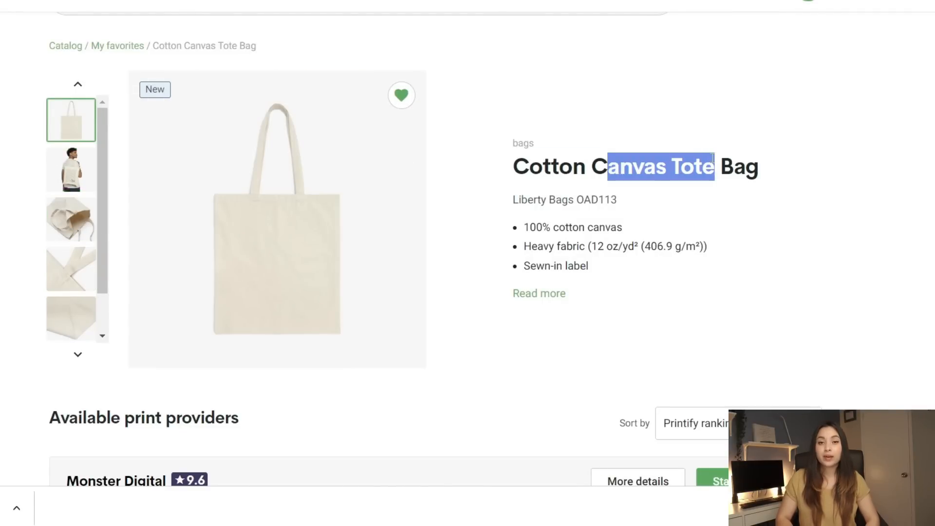
left_click(826, 143)
Examine the Temptation butterfly tote bag listing and its reviews on Etsy, and switch to the Strawberry Jam tote bag listing.
scroll(535, 166, "up", 1)
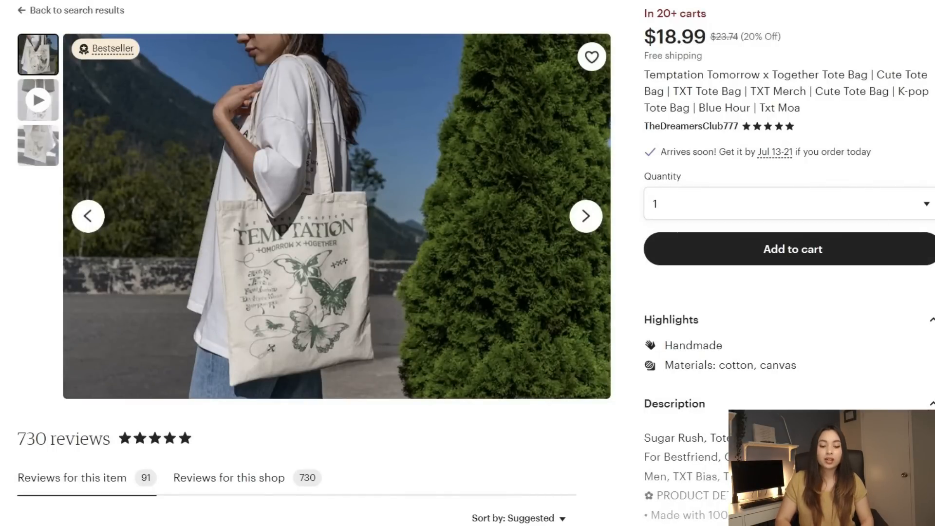
scroll(133, 99, "up", 1)
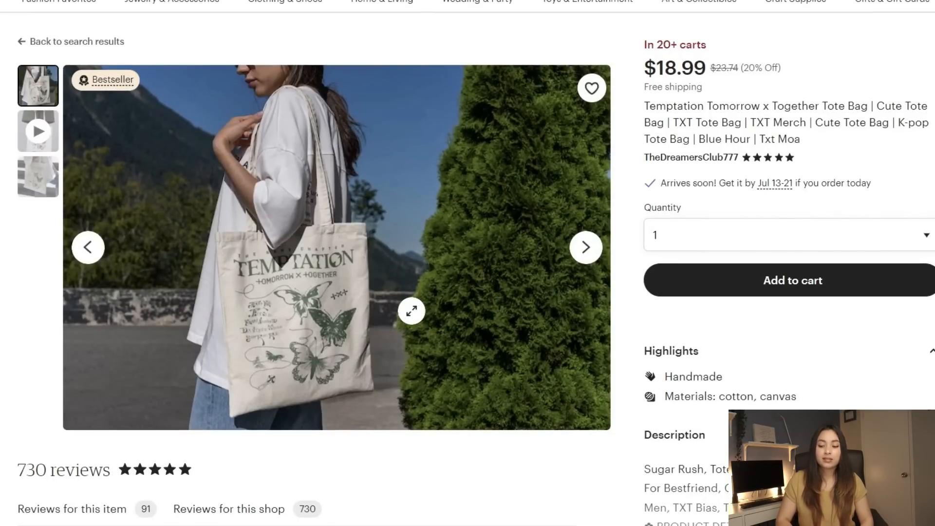
scroll(390, 273, "down", 1)
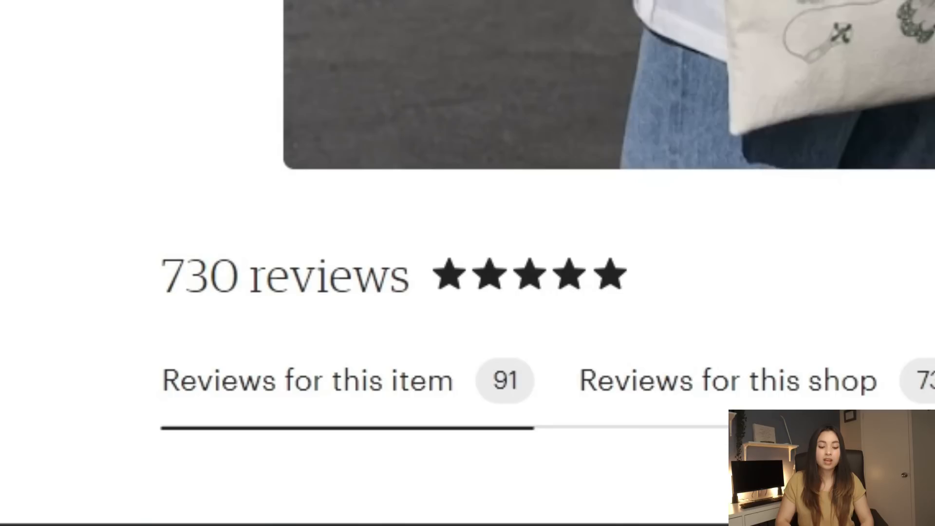
scroll(146, 438, "down", 1)
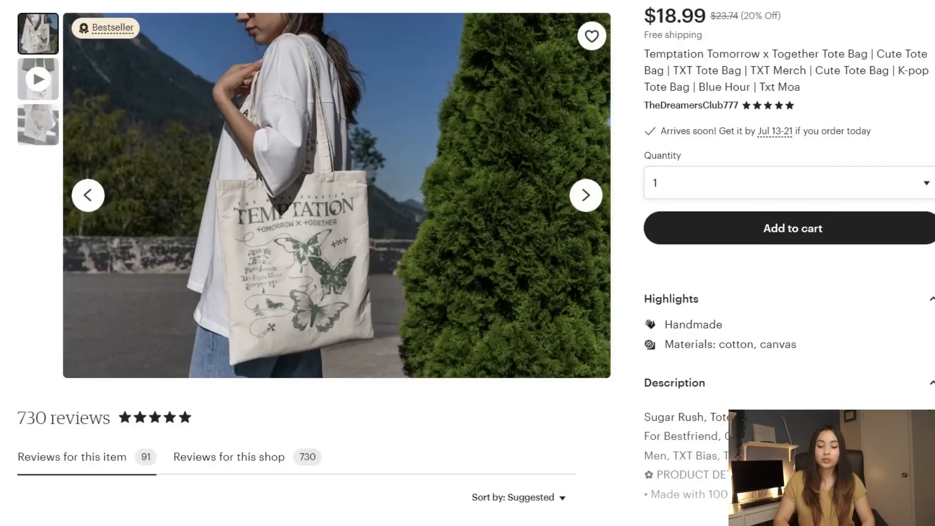
mouse_move(706, 523)
left_click(663, 470)
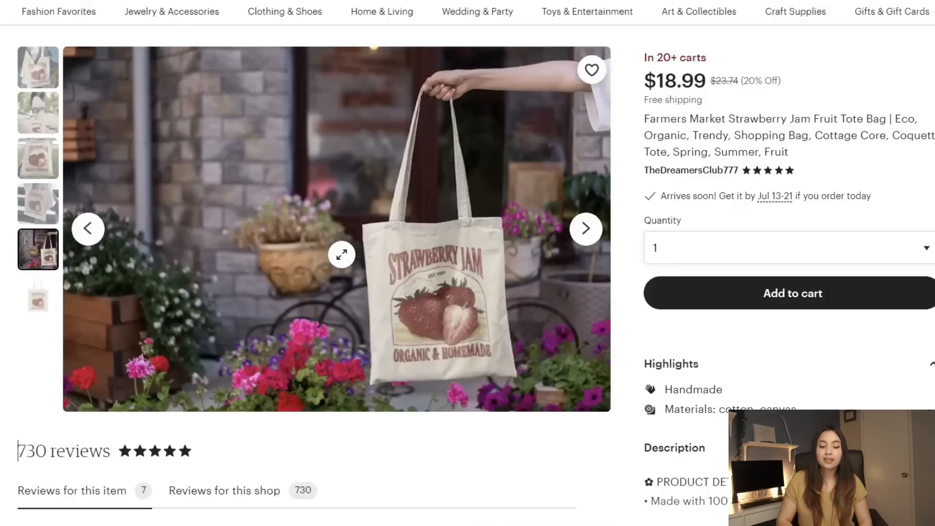